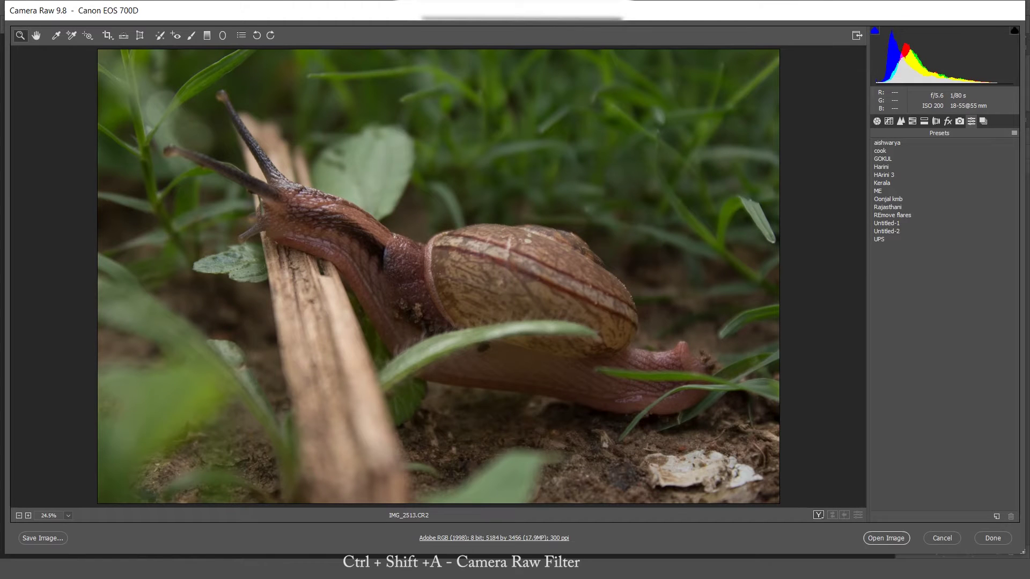
Step: Compare the third and fourth saved presets on the snail photo and apply the fifth one
{"action": "left_click", "coordinate": [882, 159]}
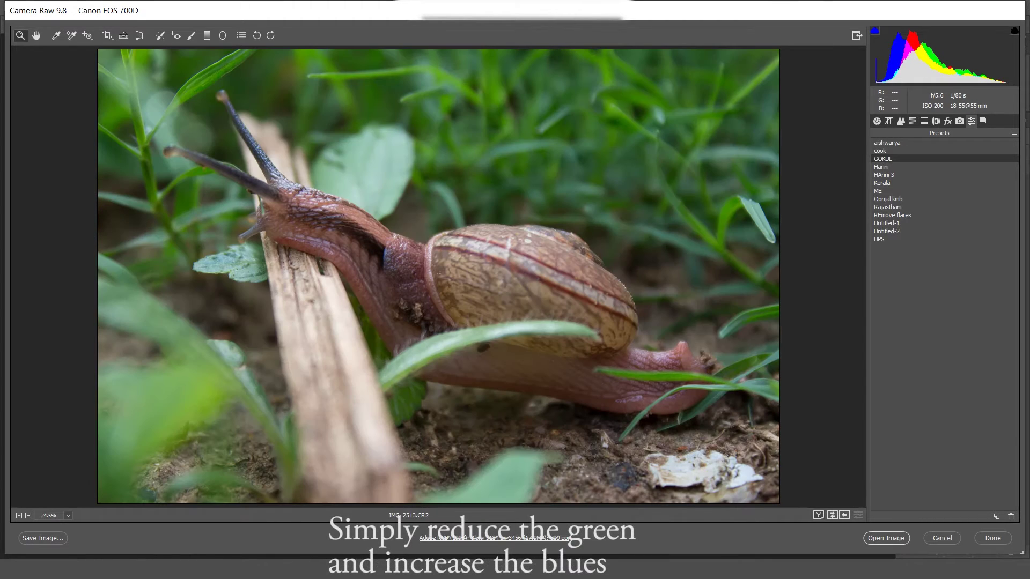
{"action": "left_click", "coordinate": [881, 167]}
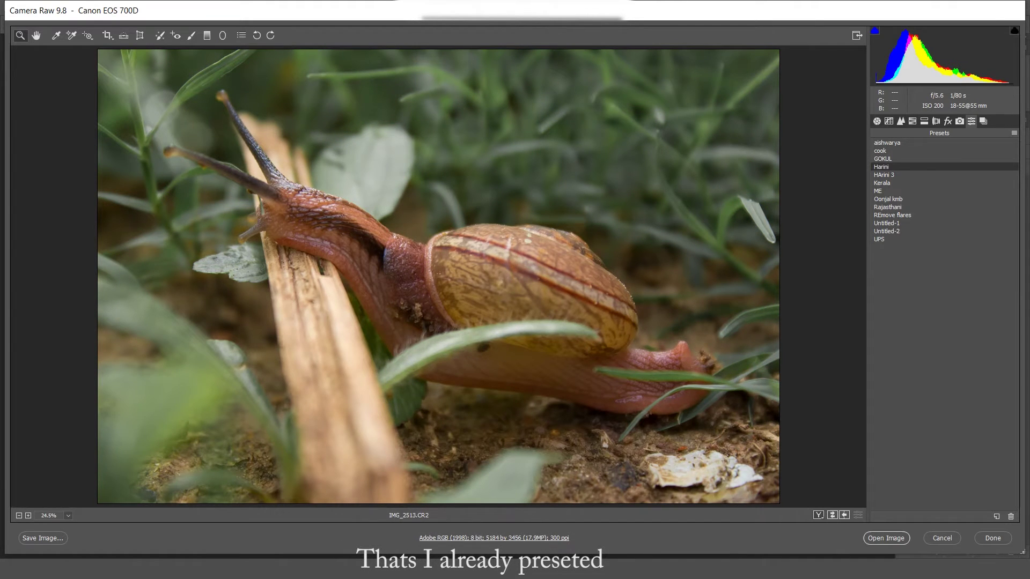
{"action": "left_click", "coordinate": [883, 175]}
Step: Raise the purples saturation slightly in the HSL adjustments and open the hue settings
{"action": "key", "text": "ctrl+alt+4"}
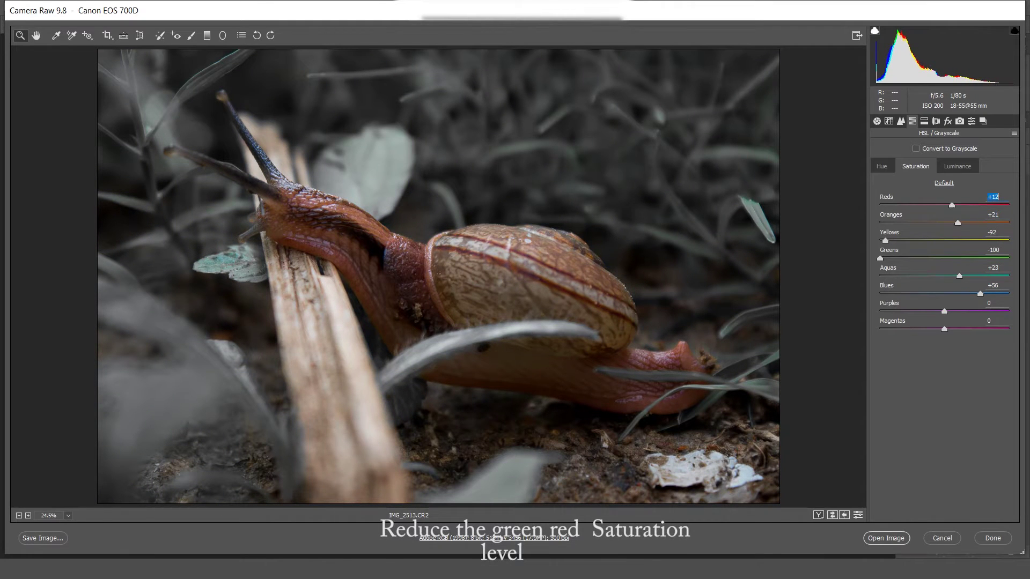
{"action": "left_click_drag", "start_coordinate": [944, 312], "coordinate": [951, 311]}
{"action": "left_click", "coordinate": [881, 166]}
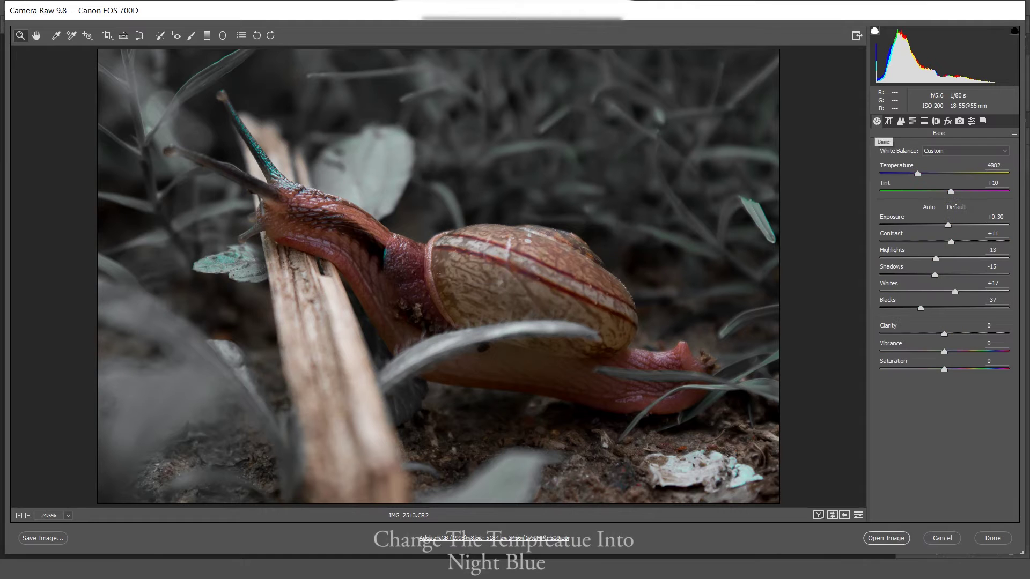
Step: Cool the white balance by setting the temperature to 4150 and shift the tint towards magenta at +40
{"action": "type", "text": "4150"}
{"action": "key", "text": "Return"}
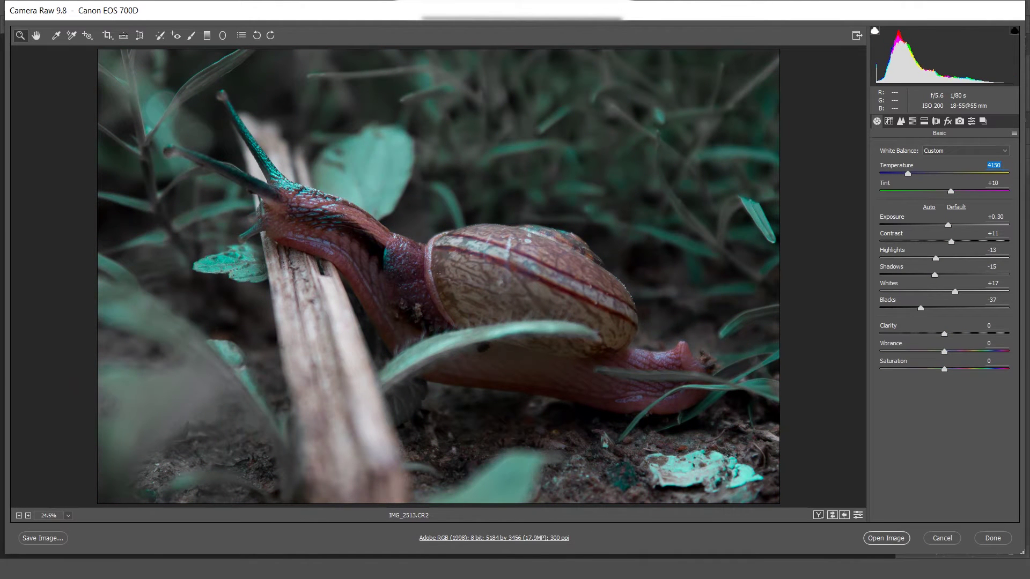
{"action": "key", "text": "Tab"}
{"action": "type", "text": "58"}
{"action": "key", "text": "Return"}
{"action": "key", "text": "Down"}
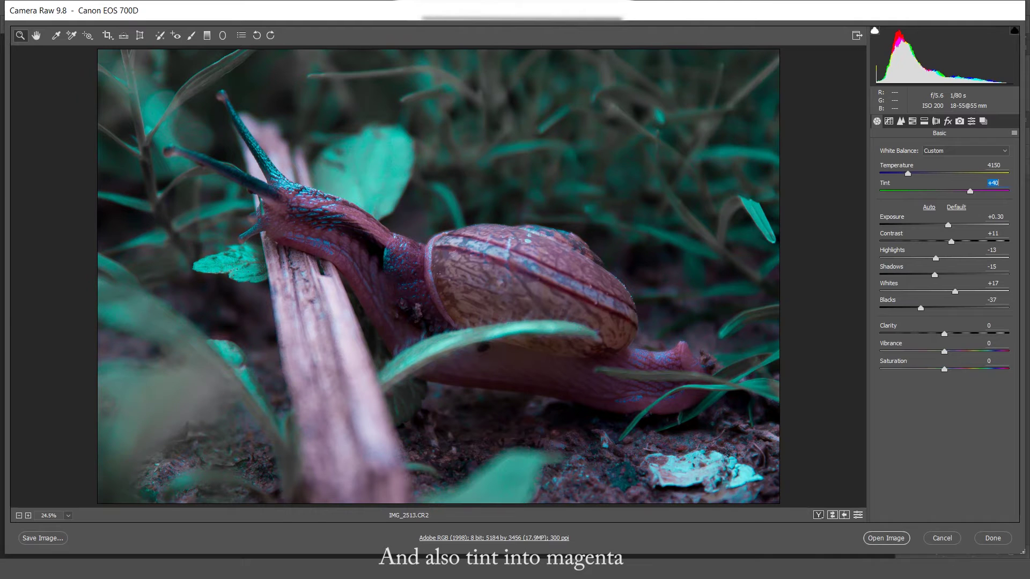
Step: Set the tint to +47, the exposure to +0.40 and the contrast to +12
{"action": "key", "text": "Up"}
{"action": "key", "text": "Up"}
{"action": "key", "text": "Up"}
{"action": "key", "text": "Up"}
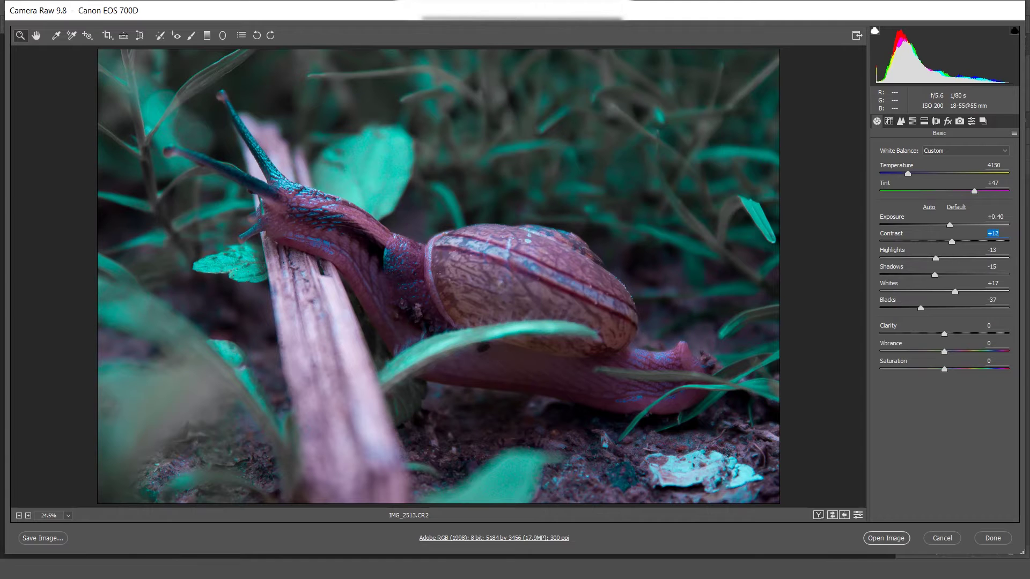
Step: Set the highlights to -54, shadows to -17, whites to +2 and blacks to -32
{"action": "left_click_drag", "start_coordinate": [935, 258], "coordinate": [924, 309]}
{"action": "key", "text": "Down"}
{"action": "key", "text": "Down"}
{"action": "key", "text": "Down"}
{"action": "key", "text": "Down"}
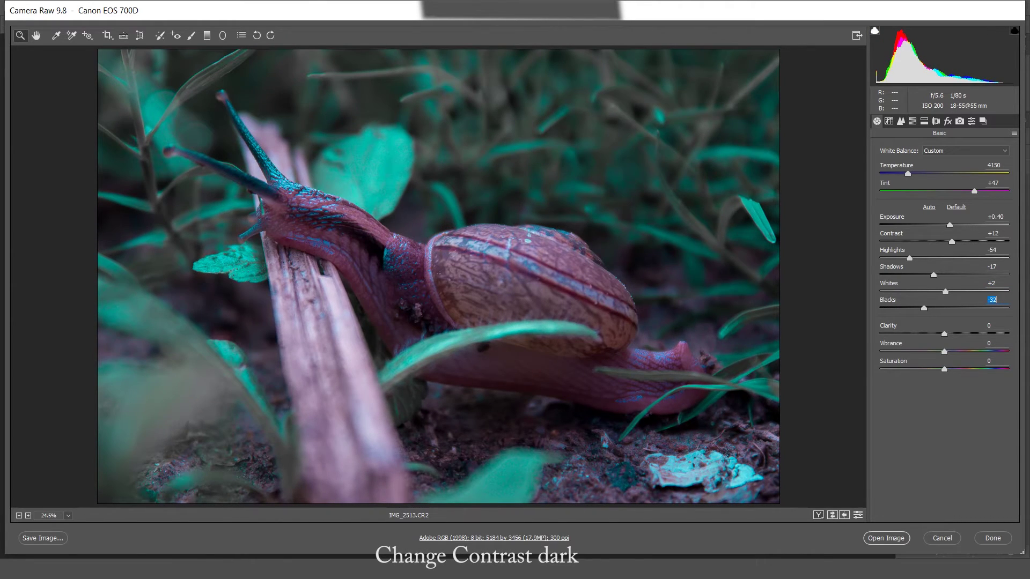
Step: Set tint to +50, blacks to -35 and vibrance to +20, raise clarity slightly, and open the image for editing
{"action": "left_click_drag", "start_coordinate": [973, 192], "coordinate": [976, 191]}
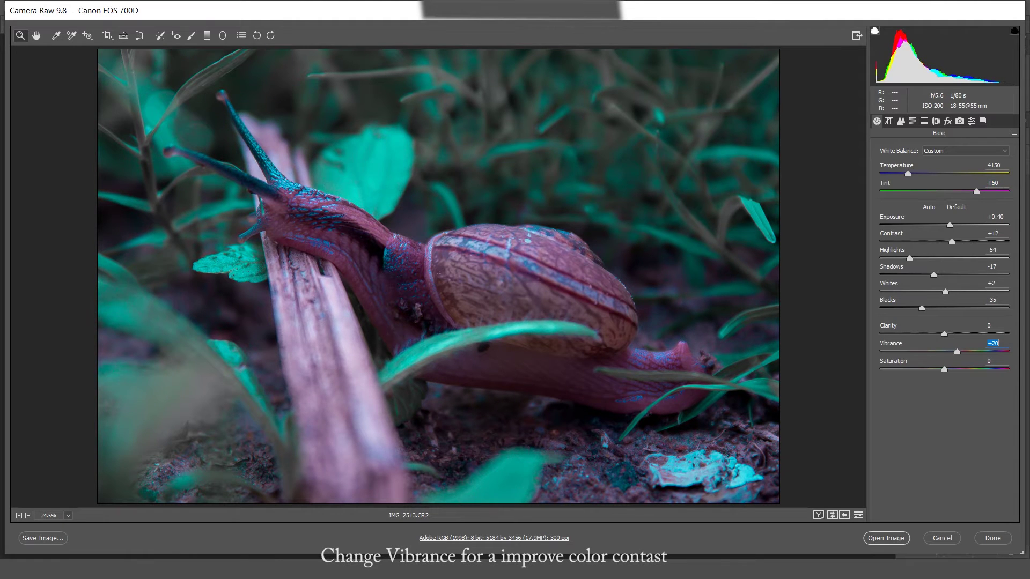
{"action": "mouse_move", "coordinate": [956, 351]}
{"action": "left_mouse_down"}
{"action": "mouse_move", "coordinate": [946, 351]}
{"action": "mouse_move", "coordinate": [951, 333]}
{"action": "left_mouse_up"}
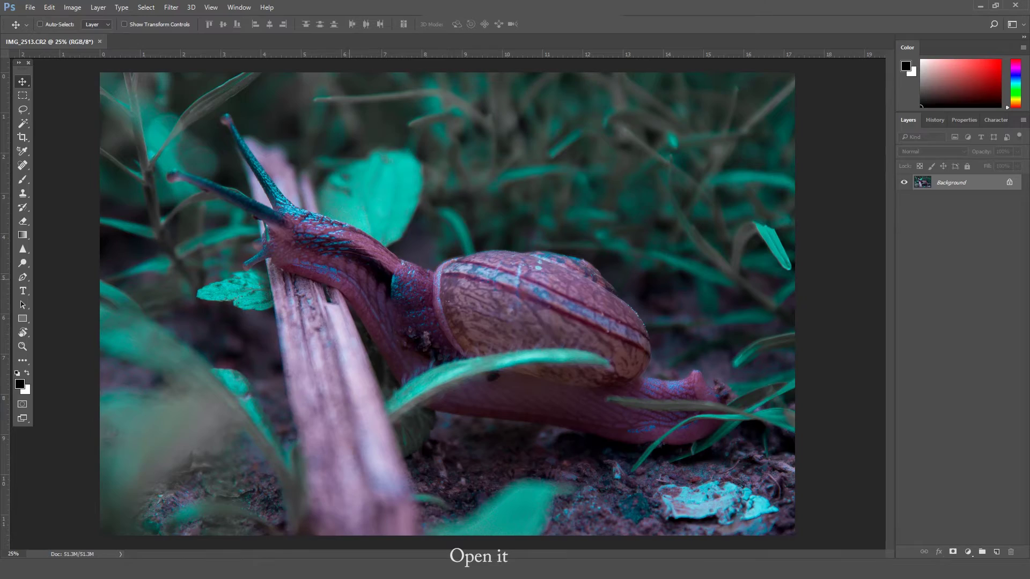
Step: Trace the snail's tentacles with a closed Pen tool path and convert it to a selection
{"action": "key", "text": "ctrl+plus"}
{"action": "key", "text": "ctrl+plus"}
{"action": "key", "text": "ctrl+plus"}
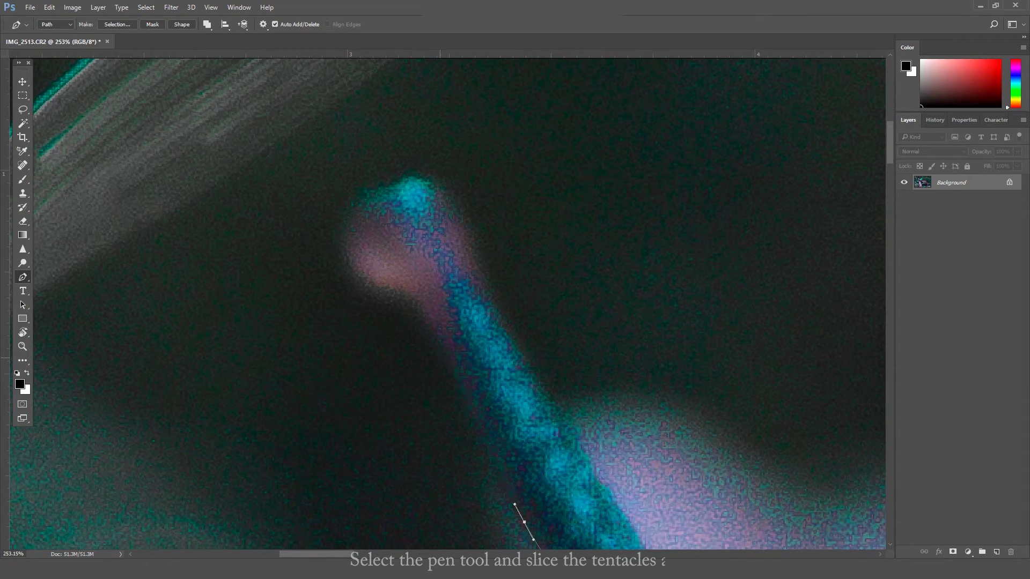
{"action": "left_click", "coordinate": [432, 320]}
{"action": "left_click_drag", "start_coordinate": [400, 284], "coordinate": [359, 274]}
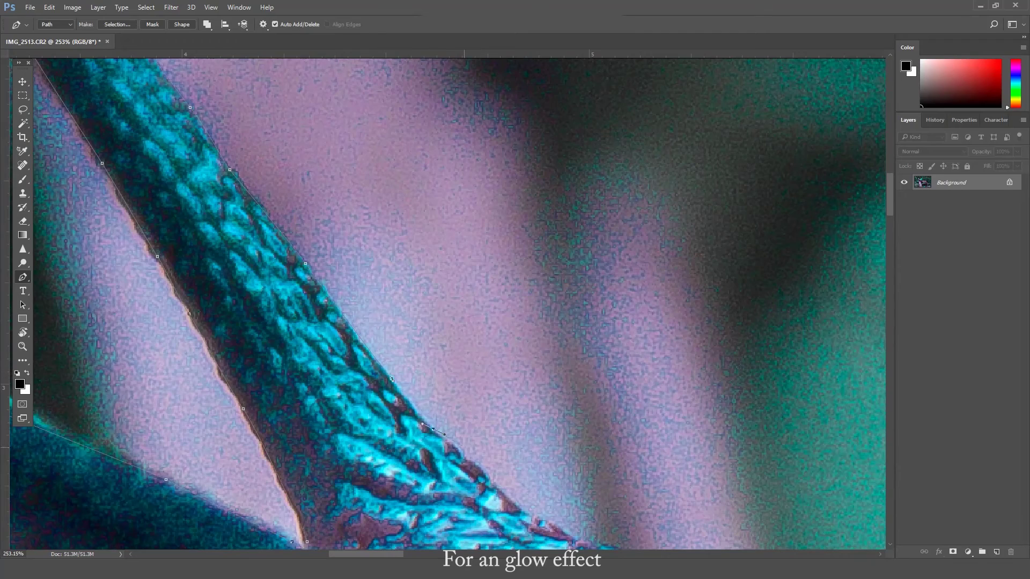
{"action": "left_click", "coordinate": [491, 481]}
{"action": "left_click_drag", "start_coordinate": [540, 519], "coordinate": [250, 279]}
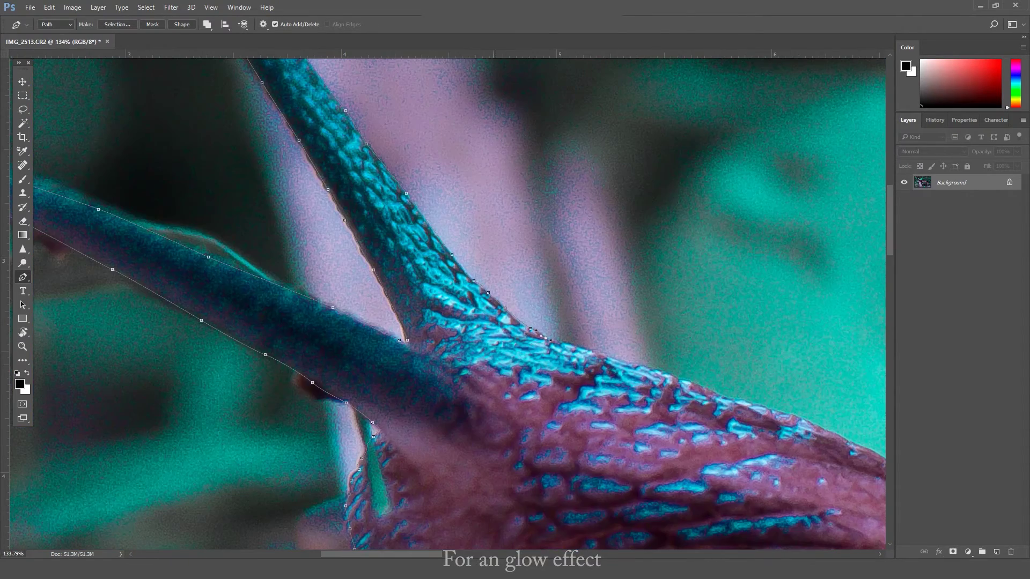
{"action": "left_click_drag", "start_coordinate": [461, 375], "coordinate": [447, 399]}
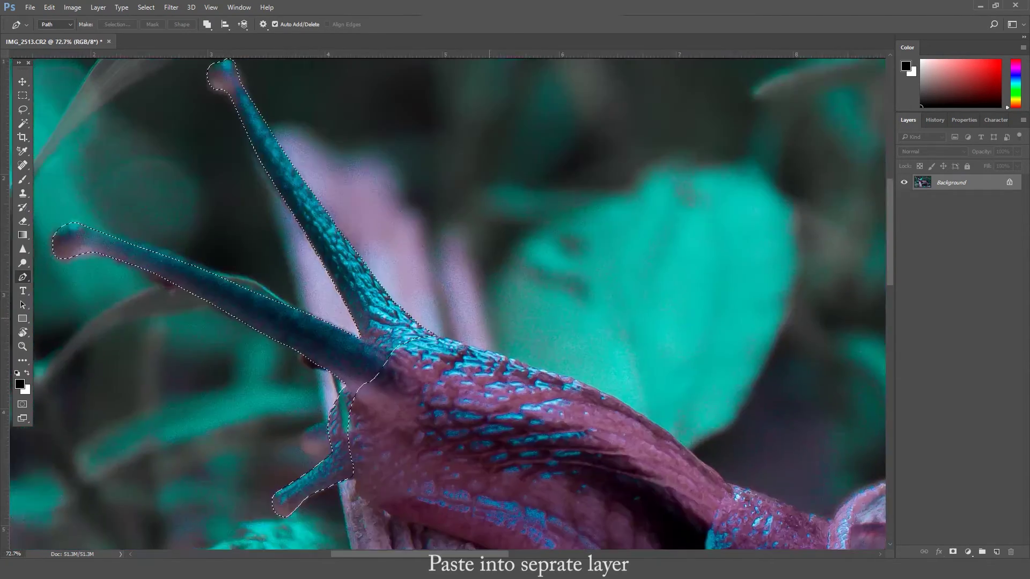
Step: Copy the selected tentacles onto a separate layer and switch to the Move tool
{"action": "key", "text": "ctrl+c"}
{"action": "key", "text": "ctrl+v"}
{"action": "scroll", "coordinate": [493, 311], "scroll_direction": "down", "scroll_amount": 3}
{"action": "scroll", "coordinate": [493, 311], "scroll_direction": "up", "scroll_amount": 3}
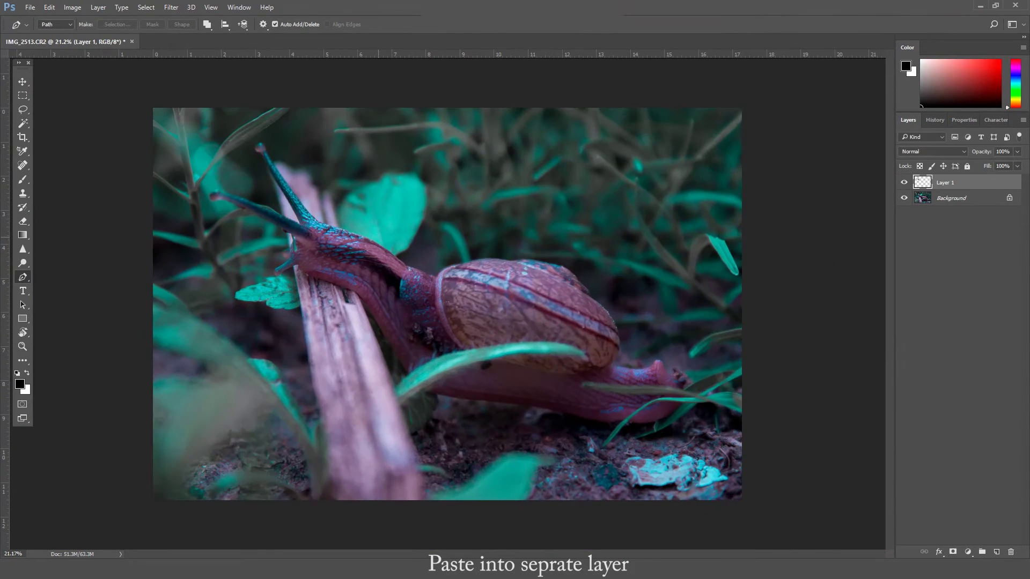
{"action": "key", "text": "v"}
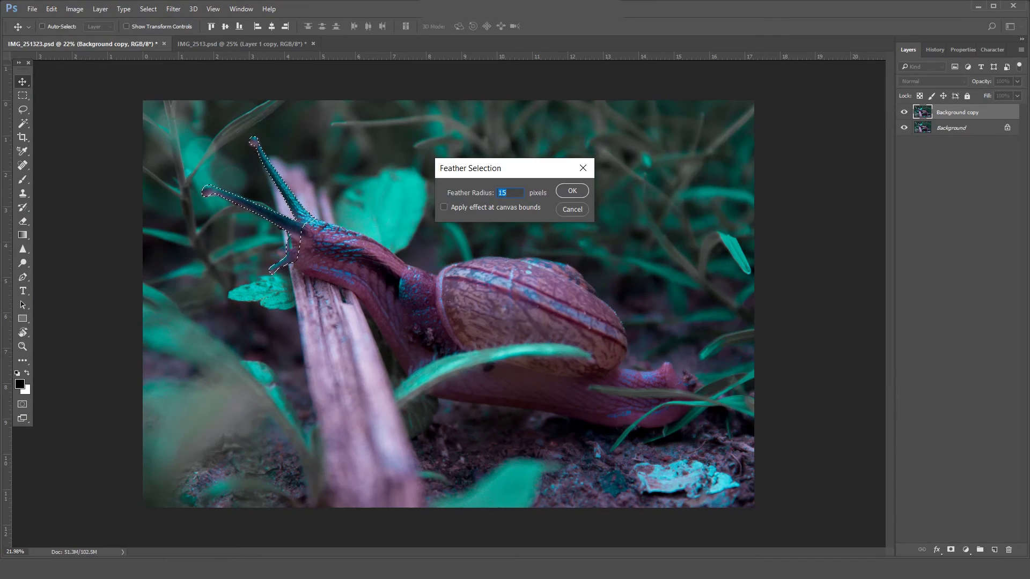
Step: Feather the tentacle selection by 15 pixels and darken the scene with two Levels adjustment layers above the background copy
{"action": "key", "text": "Return"}
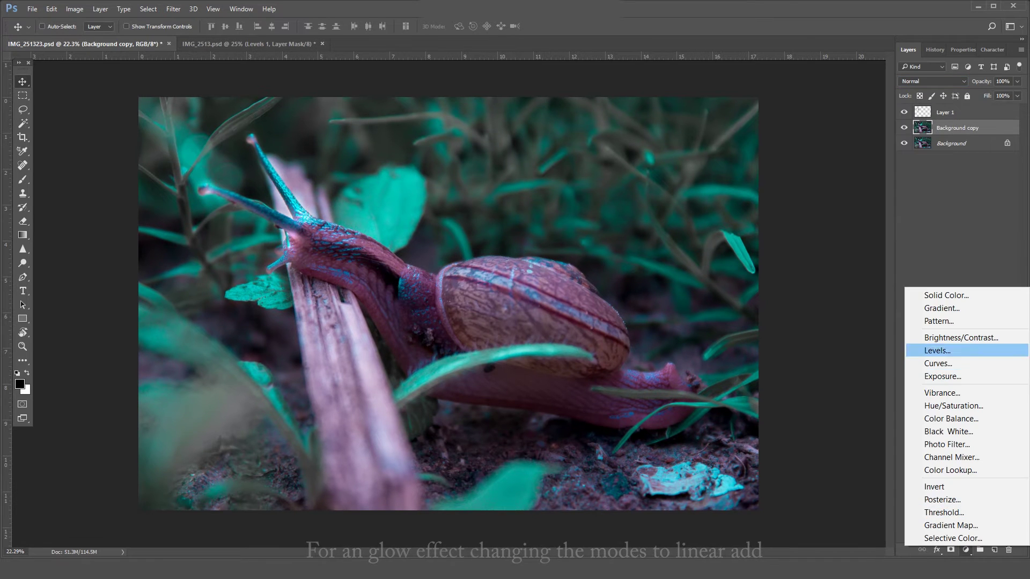
{"action": "left_click", "coordinate": [937, 350]}
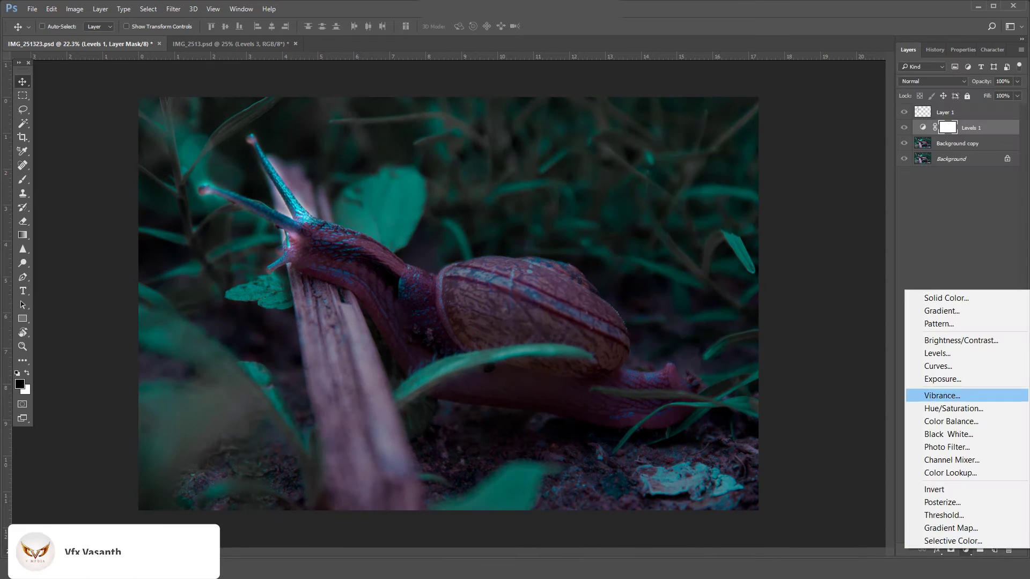
{"action": "left_click", "coordinate": [936, 353]}
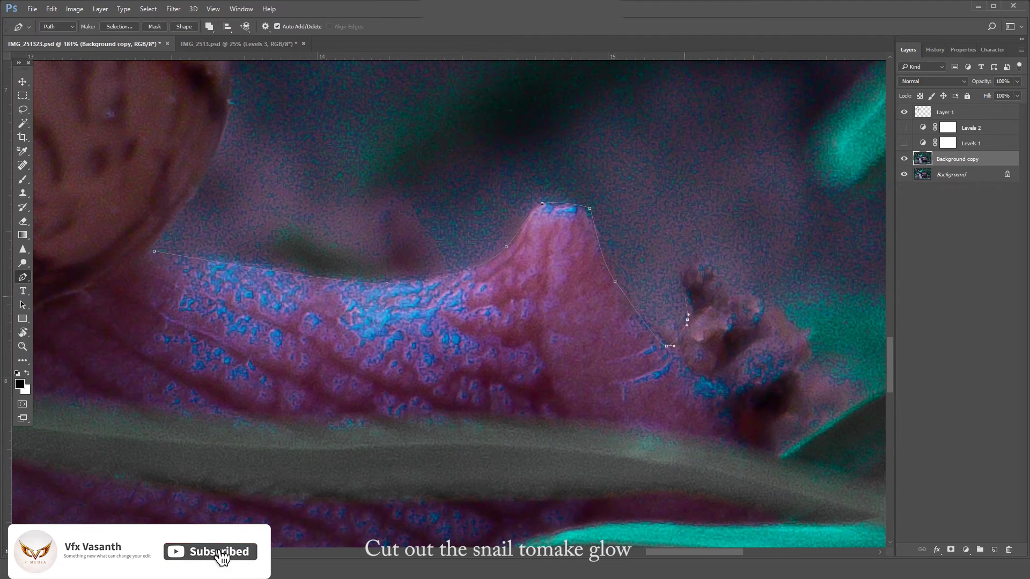
Step: Trace the snail's body and shell on the background copy with the Pen tool and convert the path to a selection
{"action": "left_click_drag", "start_coordinate": [681, 282], "coordinate": [689, 268]}
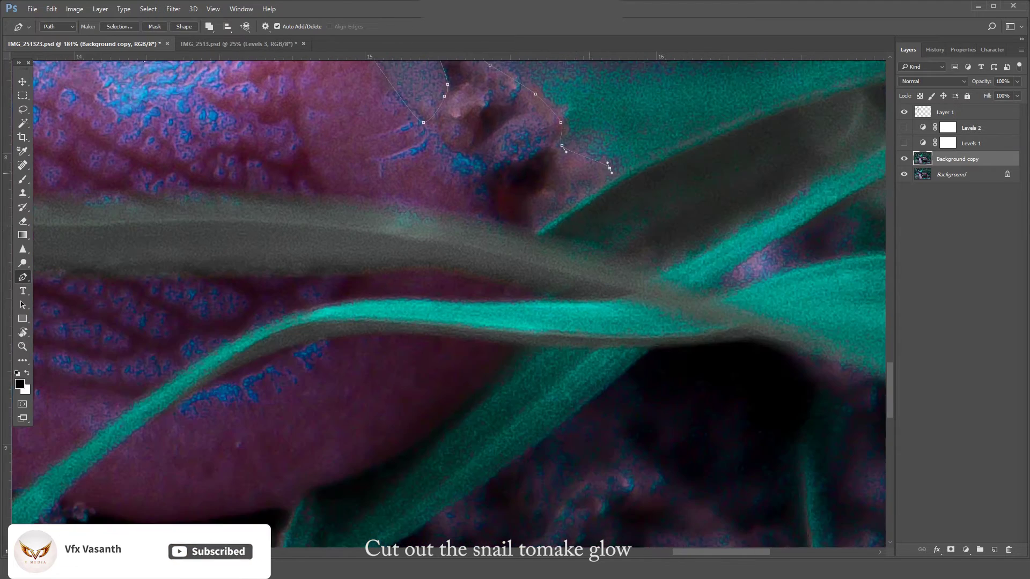
{"action": "left_click_drag", "start_coordinate": [558, 288], "coordinate": [494, 368]}
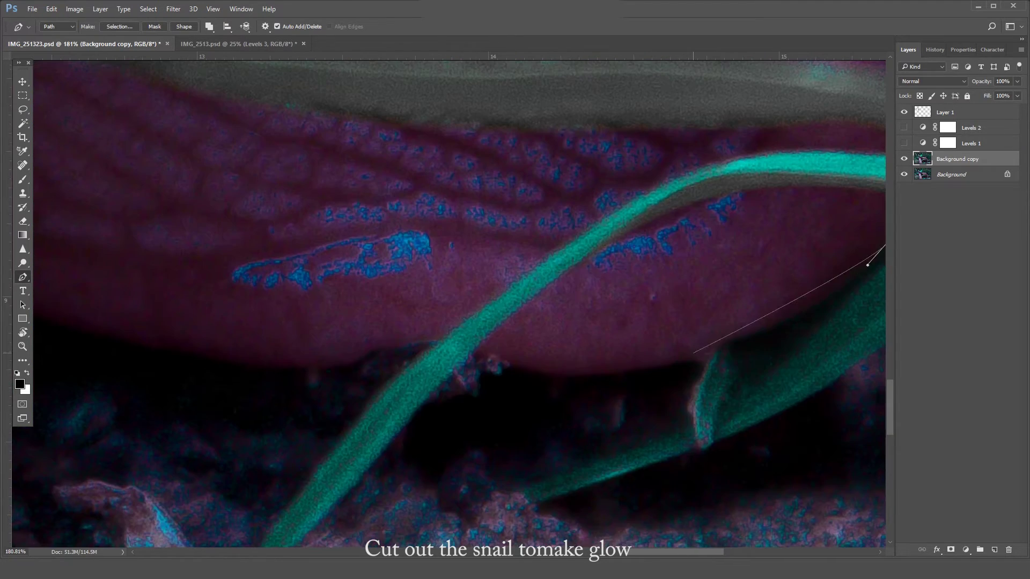
{"action": "left_click_drag", "start_coordinate": [476, 348], "coordinate": [501, 353]}
{"action": "left_click", "coordinate": [305, 363]}
{"action": "left_click", "coordinate": [122, 339]}
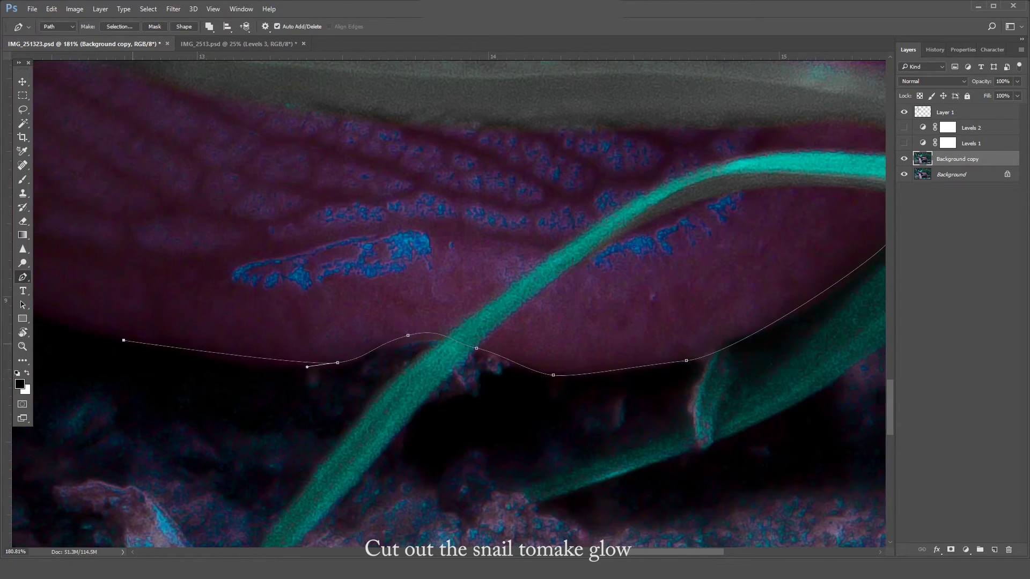
{"action": "left_click", "coordinate": [273, 235]}
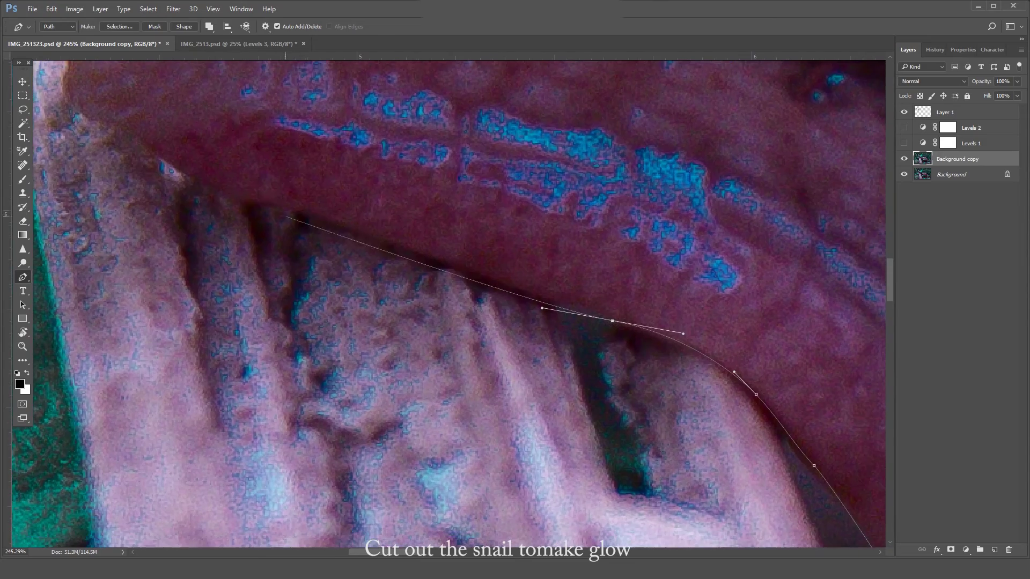
{"action": "left_click_drag", "start_coordinate": [243, 204], "coordinate": [233, 203]}
{"action": "left_click_drag", "start_coordinate": [356, 233], "coordinate": [357, 221]}
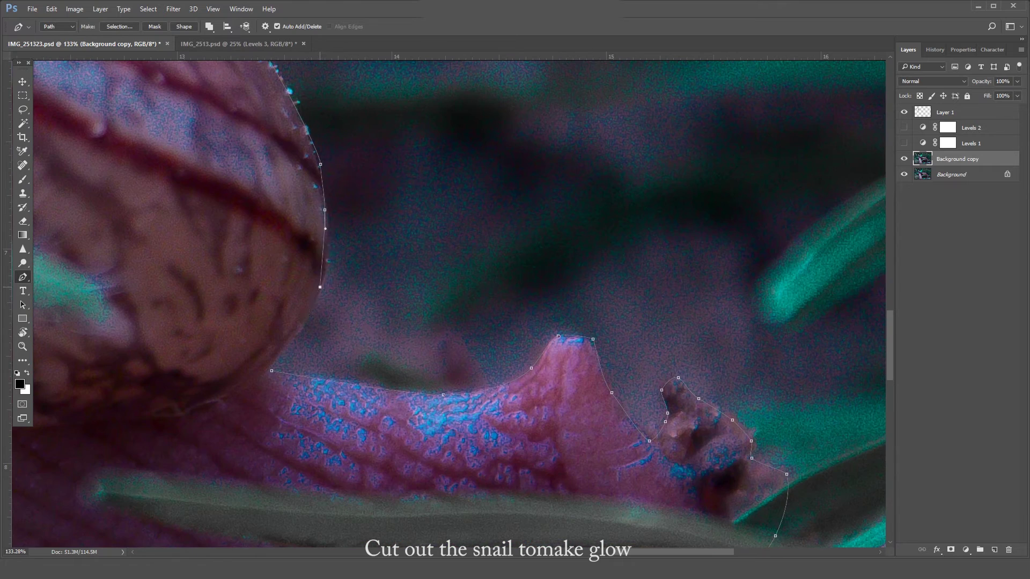
{"action": "scroll", "coordinate": [448, 300], "scroll_direction": "down", "scroll_amount": 5}
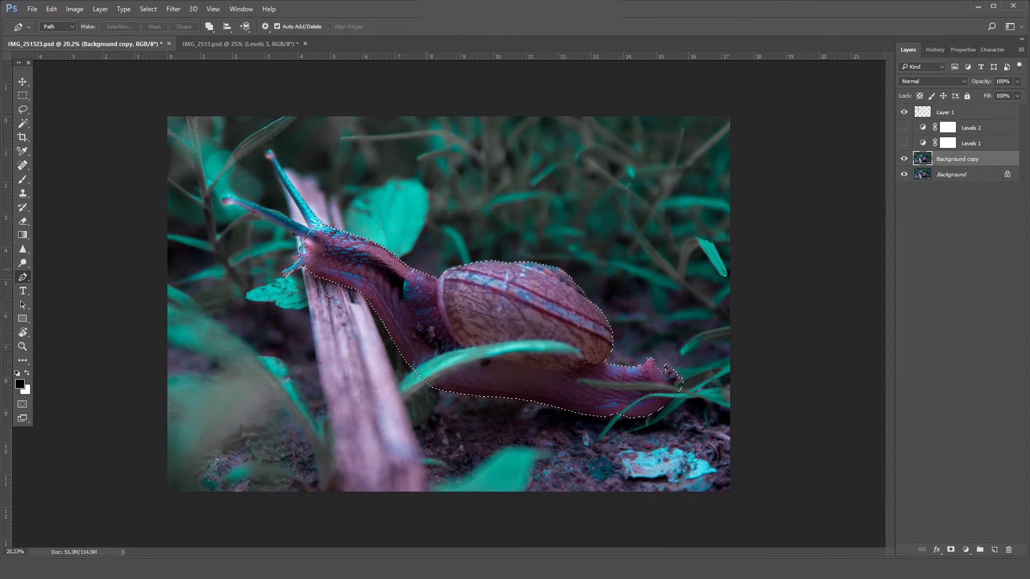
Step: Feather the snail selection by 6 pixels and copy it to a new layer
{"action": "key", "text": "shift+F6"}
{"action": "type", "text": "5"}
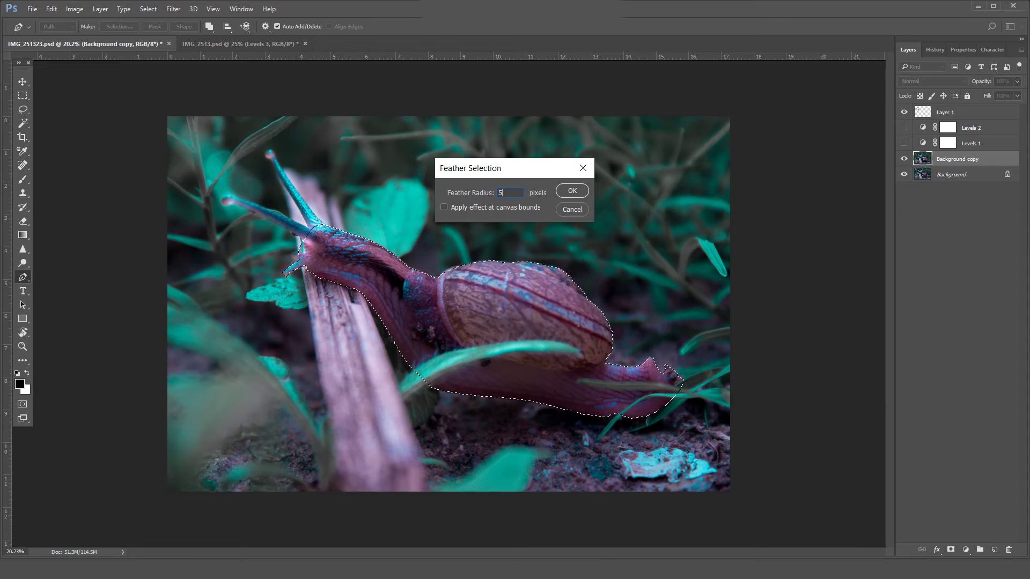
{"action": "key", "text": "BackSpace"}
{"action": "type", "text": "6"}
{"action": "key", "text": "Return"}
{"action": "key", "text": "ctrl+j"}
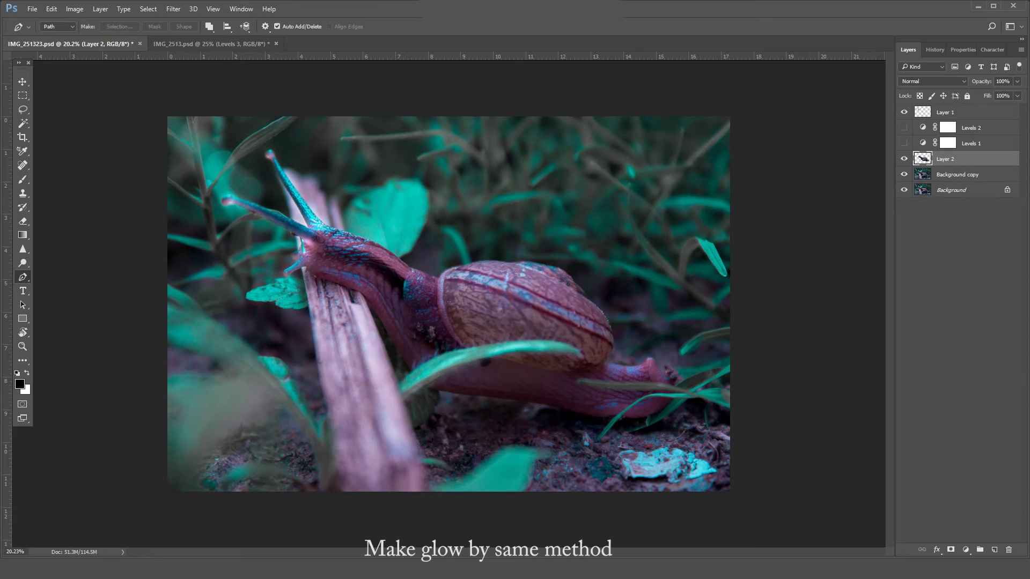
Step: Set the snail layer's blend mode to Linear Dodge (Add) and show both Levels adjustment layers again
{"action": "left_click", "coordinate": [933, 81]}
{"action": "left_click", "coordinate": [922, 168]}
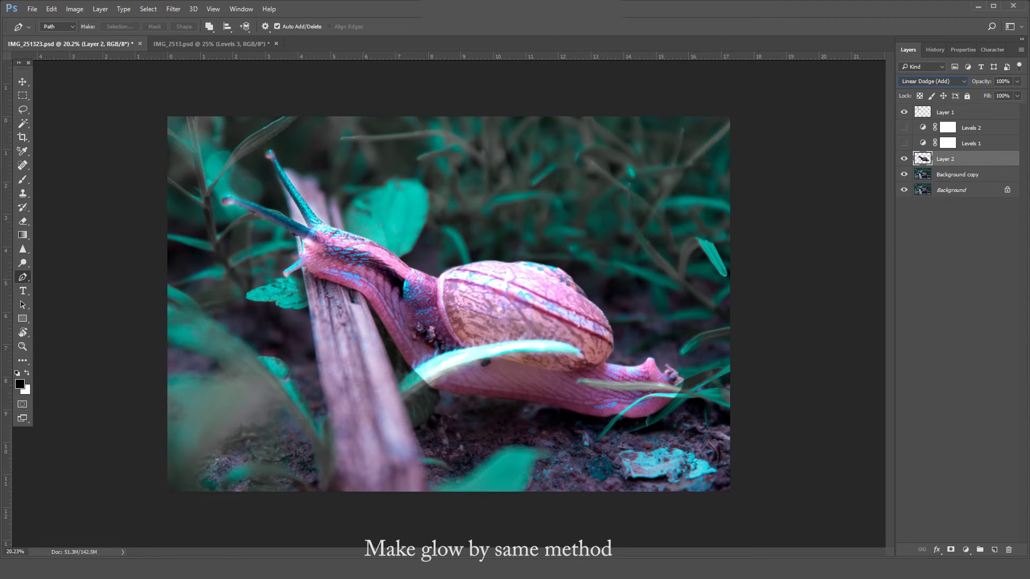
{"action": "left_click_drag", "start_coordinate": [904, 128], "coordinate": [903, 143]}
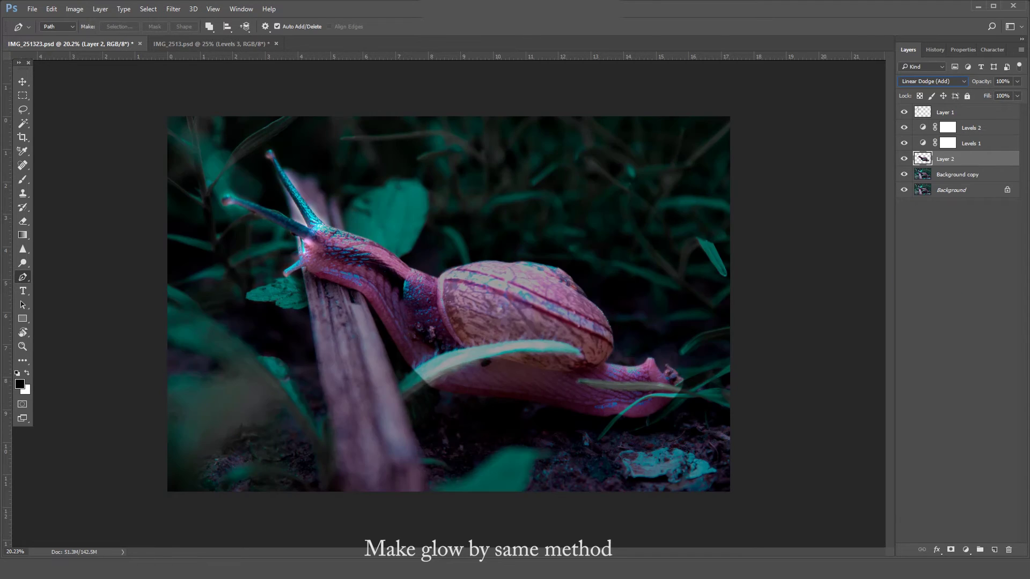
Step: Duplicate the glowing snail layer and lower the copy's opacity to 29%
{"action": "key", "text": "ctrl+j"}
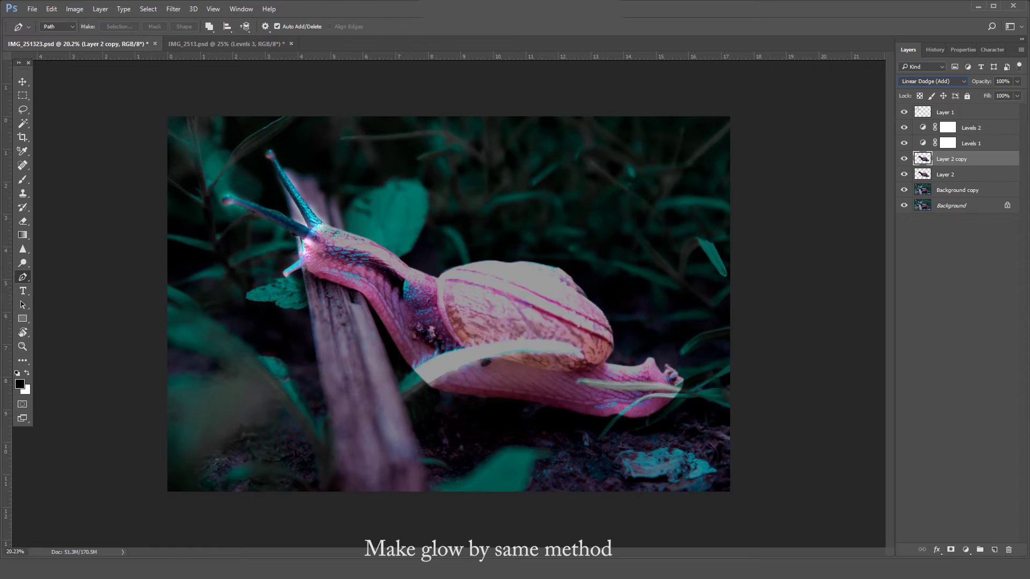
{"action": "left_click_drag", "start_coordinate": [1016, 95], "coordinate": [980, 95]}
Step: Apply a Gaussian Blur with a radius of 173.3 pixels to the duplicated snail layer
{"action": "left_click", "coordinate": [174, 8]}
{"action": "mouse_move", "coordinate": [193, 158]}
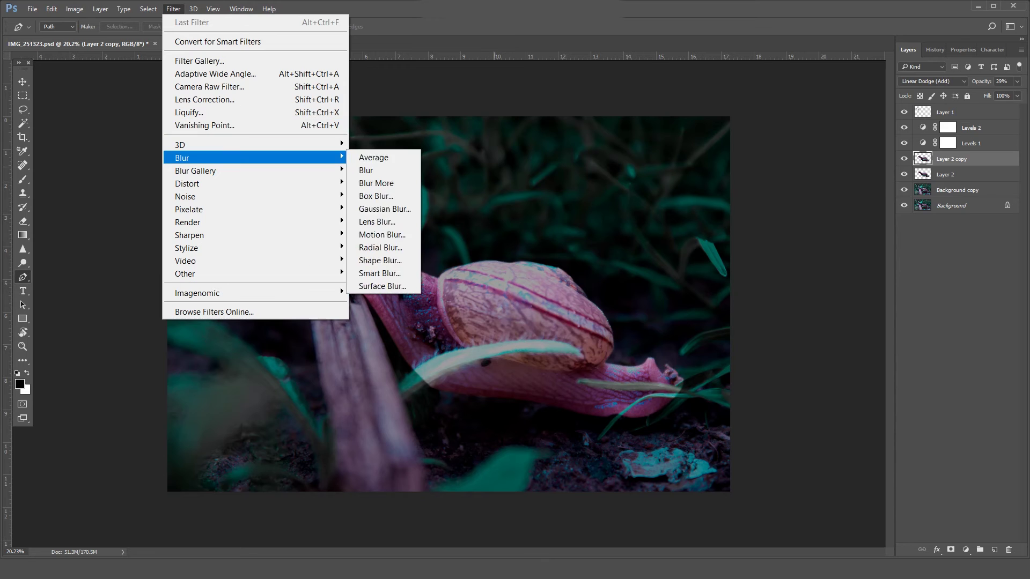
{"action": "left_click", "coordinate": [385, 208]}
{"action": "type", "text": "161.8"}
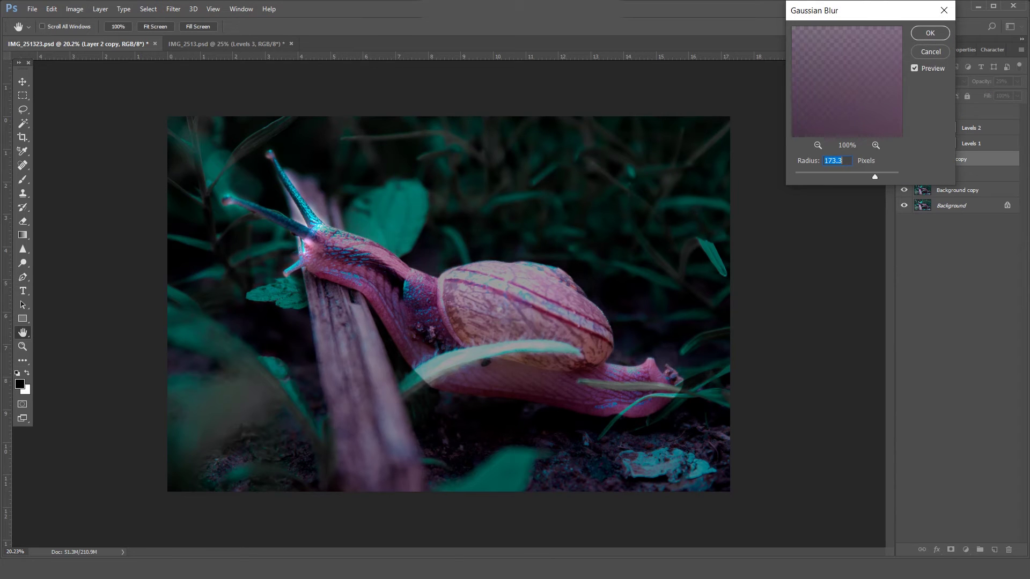
{"action": "key", "text": "Return"}
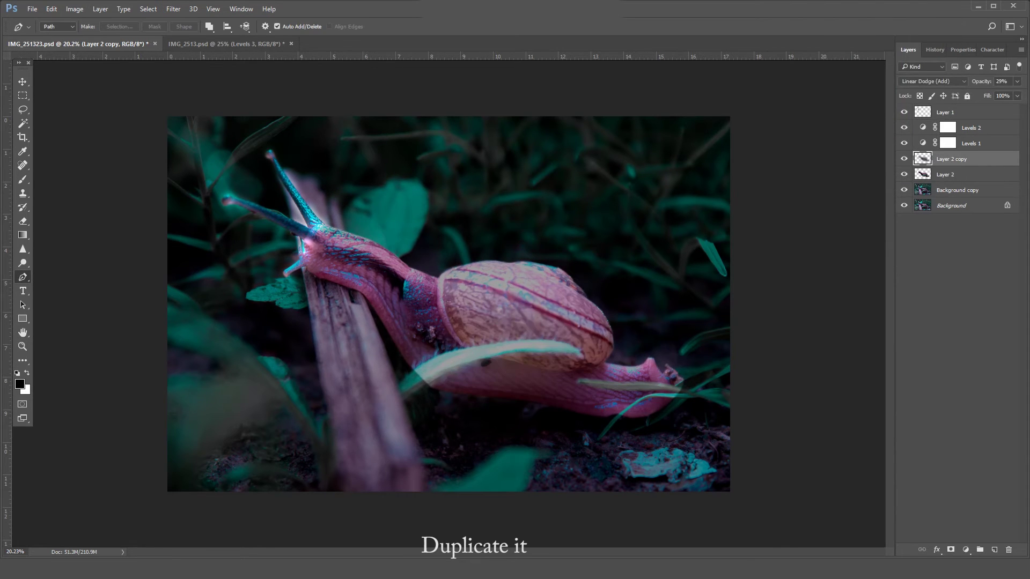
Step: Enlarge the blurred snail layer slightly with Free Transform and duplicate it twice to strengthen the glow
{"action": "key", "text": "ctrl+t"}
{"action": "left_click_drag", "start_coordinate": [727, 179], "coordinate": [747, 168]}
{"action": "key", "text": "Return"}
{"action": "key", "text": "ctrl+j"}
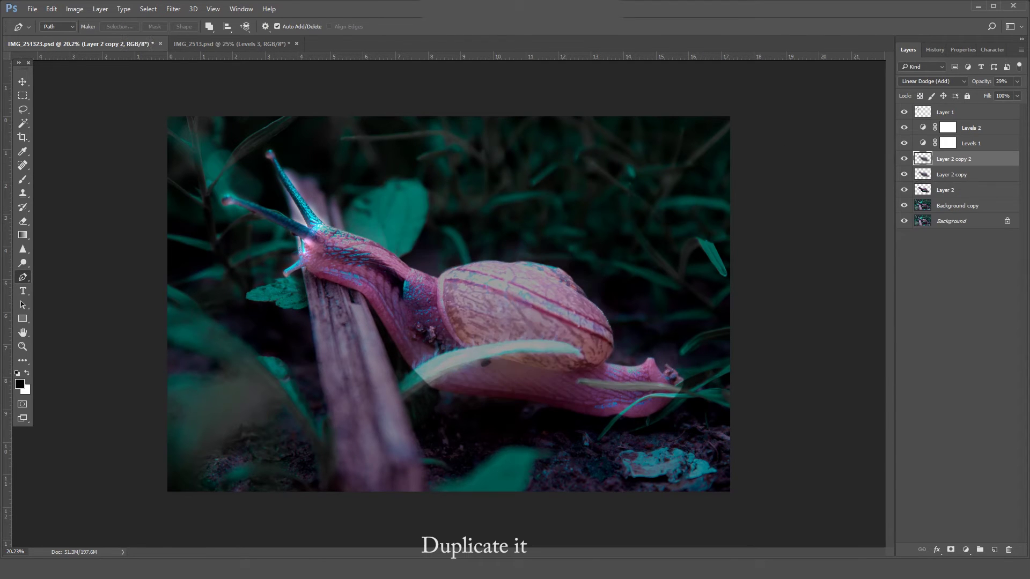
{"action": "key", "text": "ctrl+j"}
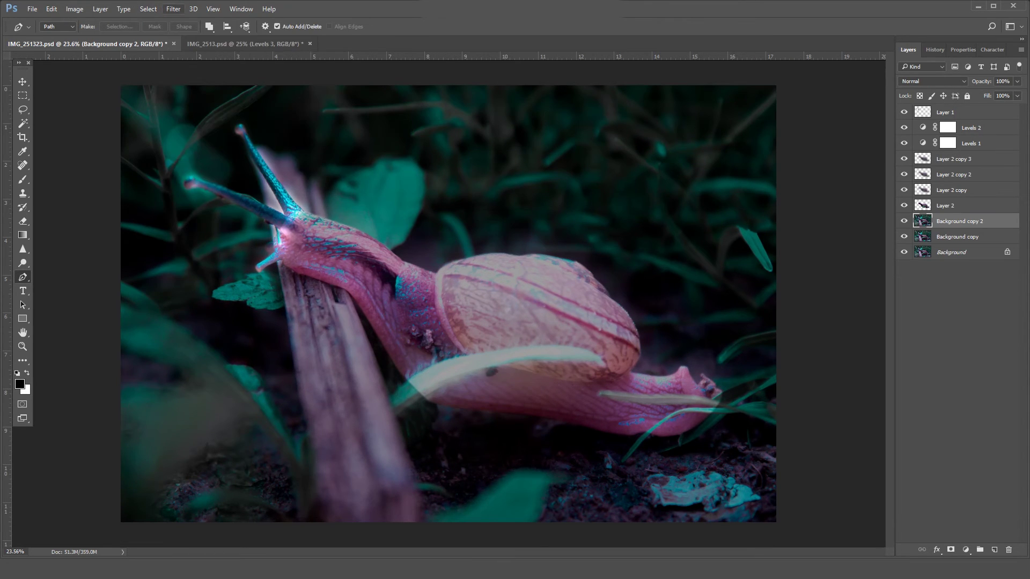
Step: Apply a Gaussian Blur to the Background copy 2 layer so the background softens while its shapes stay recognisable
{"action": "left_click", "coordinate": [173, 9]}
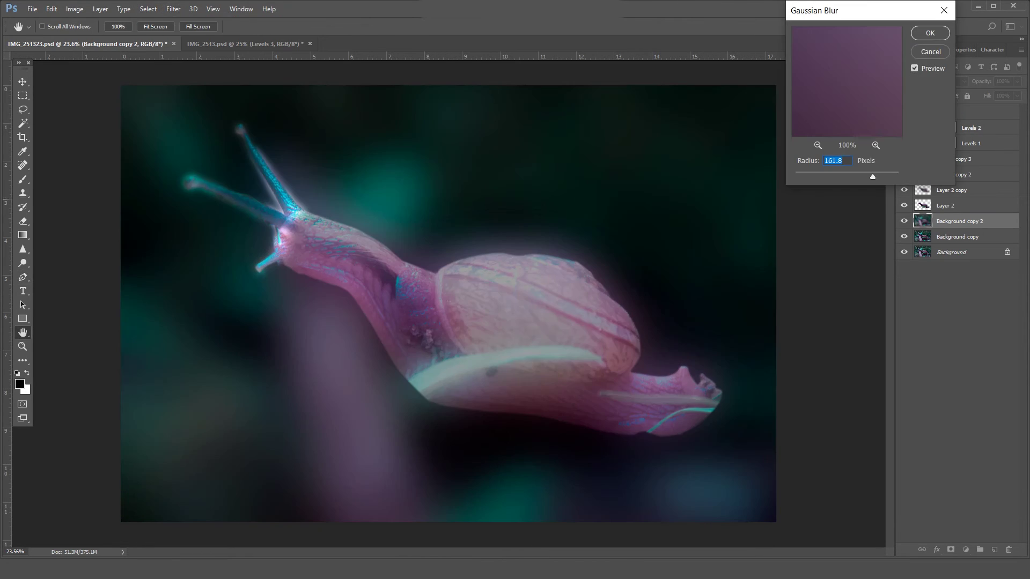
{"action": "key", "text": "Return"}
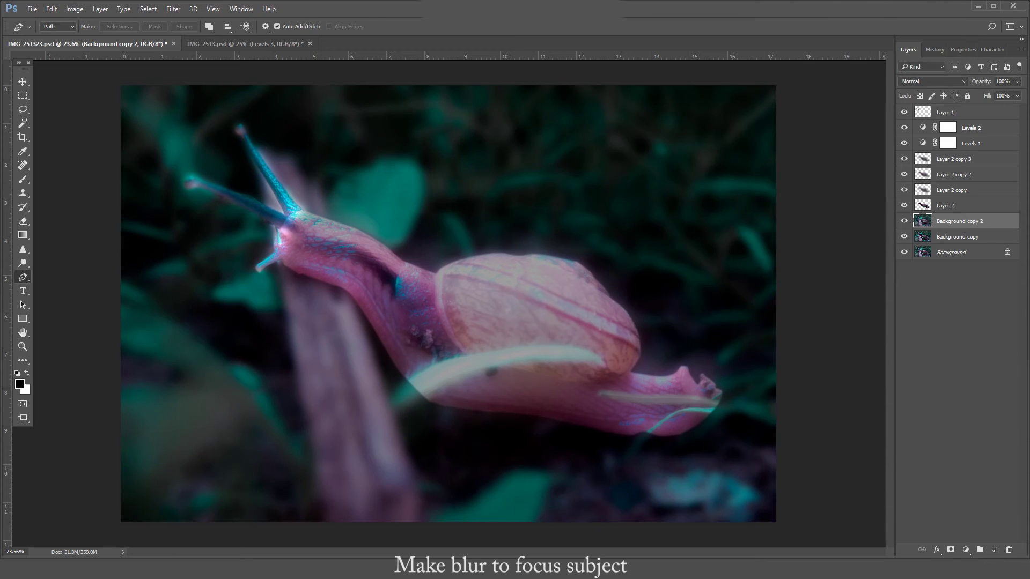
Step: Add a layer mask to Background copy 2 and paint black with a large soft brush over the ground and surroundings to restore sharpness
{"action": "left_click", "coordinate": [950, 550]}
{"action": "key", "text": "b"}
{"action": "key", "text": "x"}
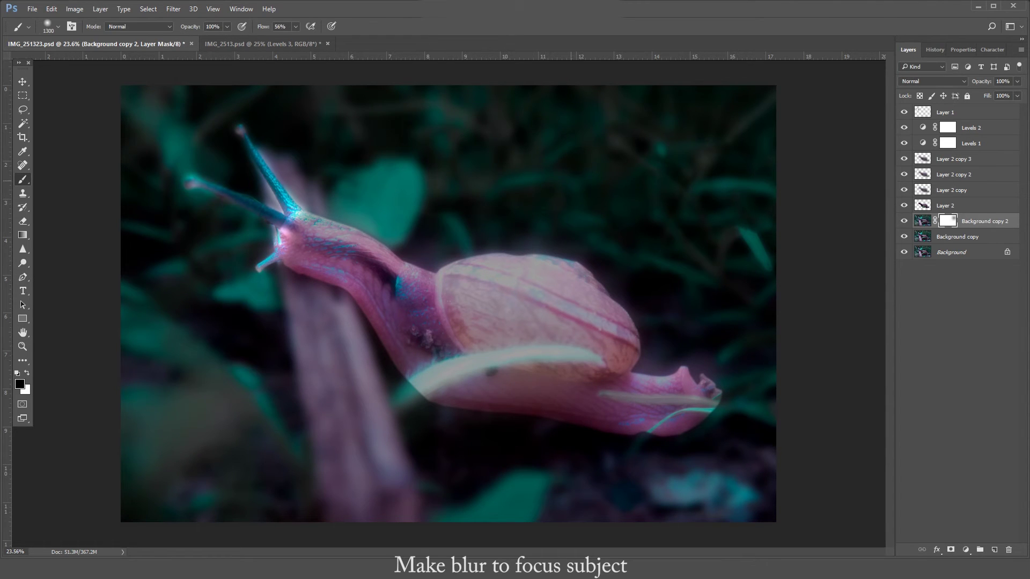
{"action": "key", "text": "bracketleft"}
{"action": "mouse_move", "coordinate": [226, 482]}
{"action": "left_mouse_down"}
{"action": "mouse_move", "coordinate": [348, 343]}
{"action": "mouse_move", "coordinate": [713, 488]}
{"action": "left_mouse_up"}
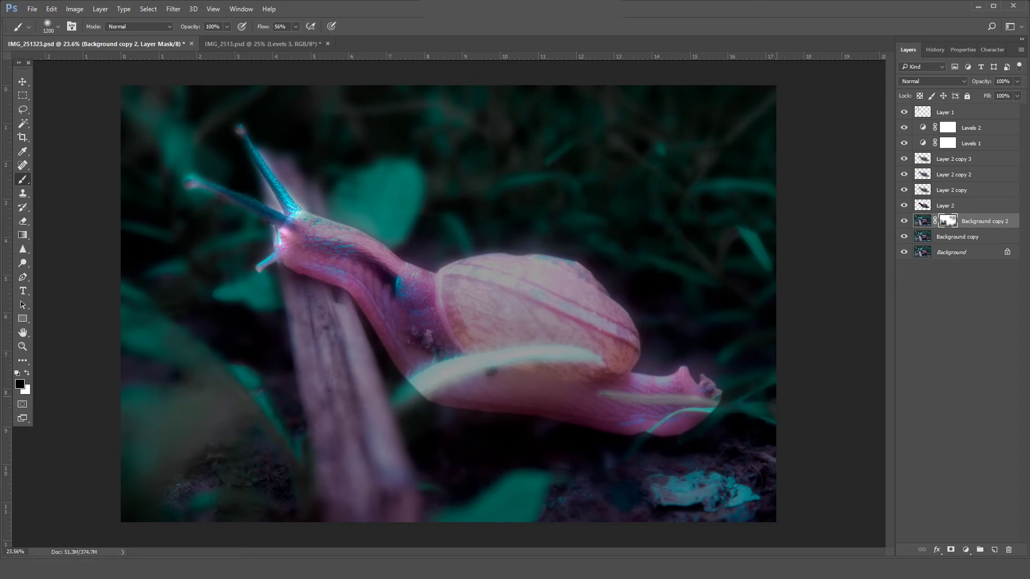
{"action": "key", "text": "ctrl+minus"}
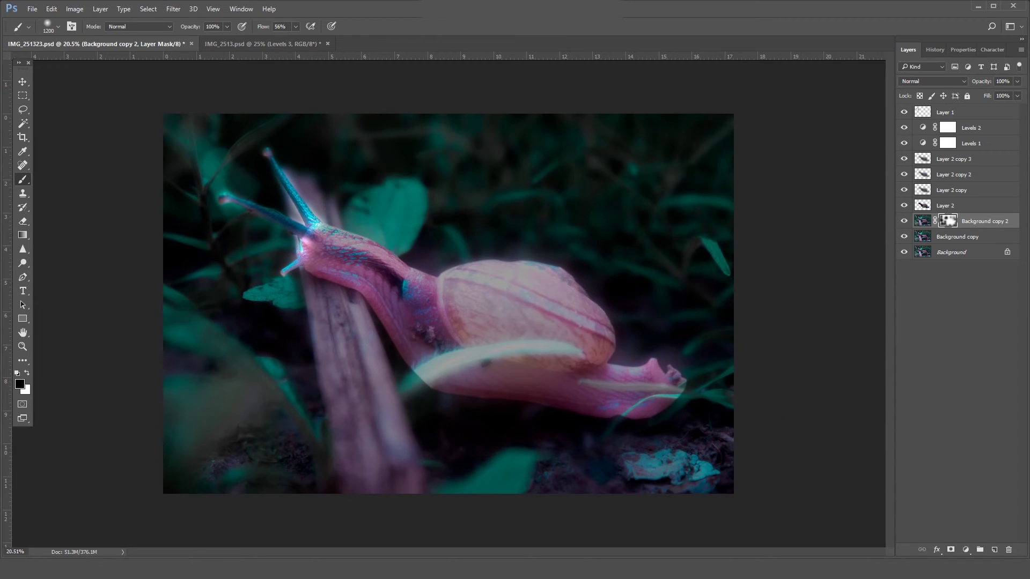
Step: Add a Hue/Saturation adjustment layer above Background copy 2 with the hue set to +55
{"action": "key", "text": "v"}
{"action": "left_click", "coordinate": [966, 550]}
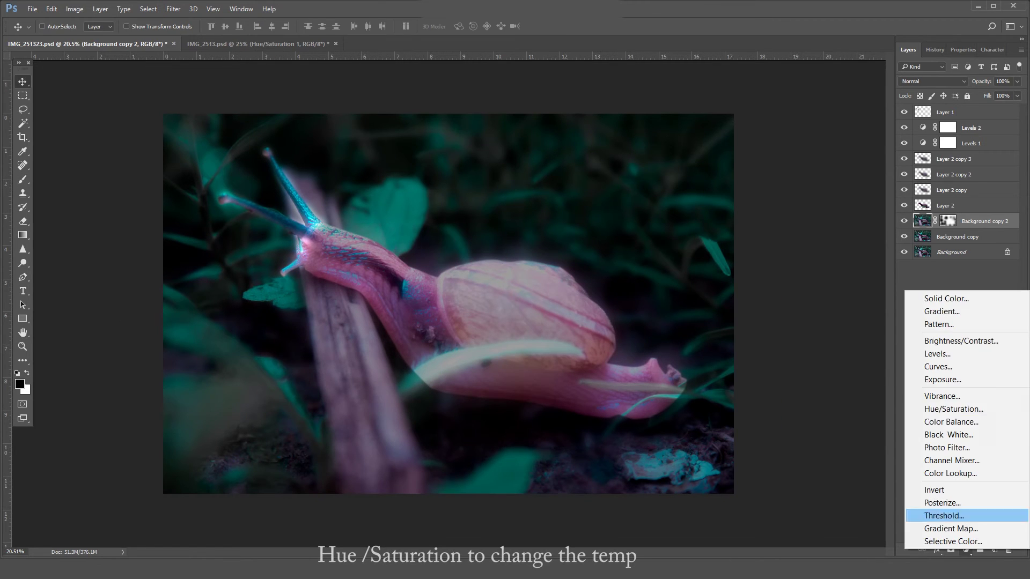
{"action": "left_click", "coordinate": [920, 405]}
{"action": "left_click_drag", "start_coordinate": [957, 123], "coordinate": [981, 123]}
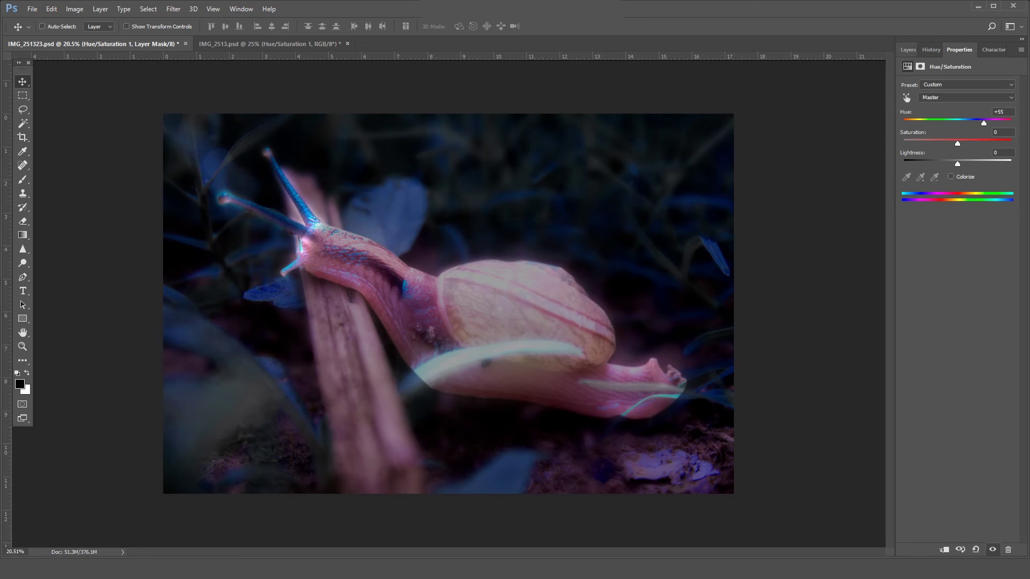
{"action": "key", "text": "F7"}
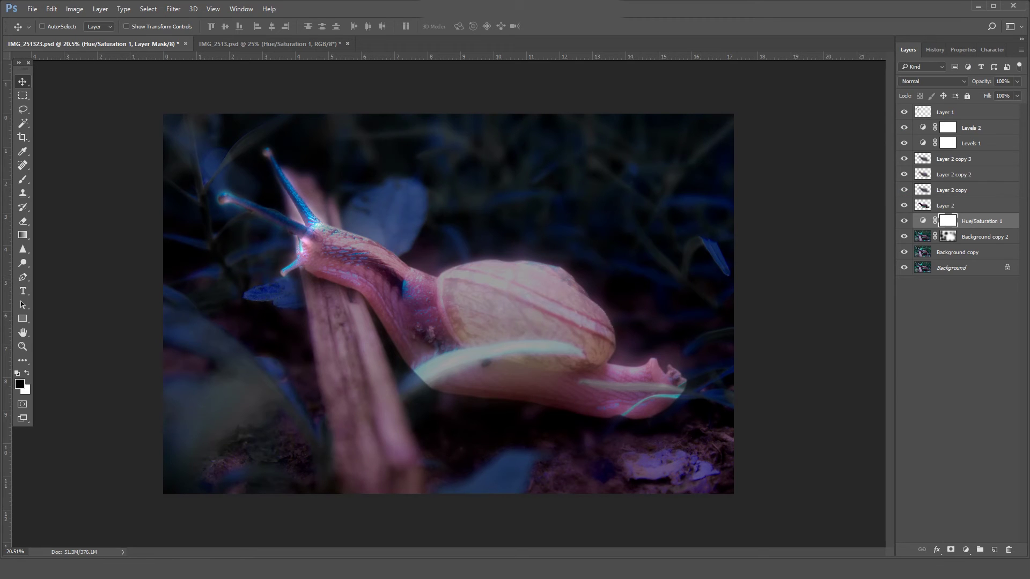
Step: Paint black on the Hue/Saturation mask over the leaf behind the head and the lower foreground, and lower the adjustment layer's opacity
{"action": "key", "text": "b"}
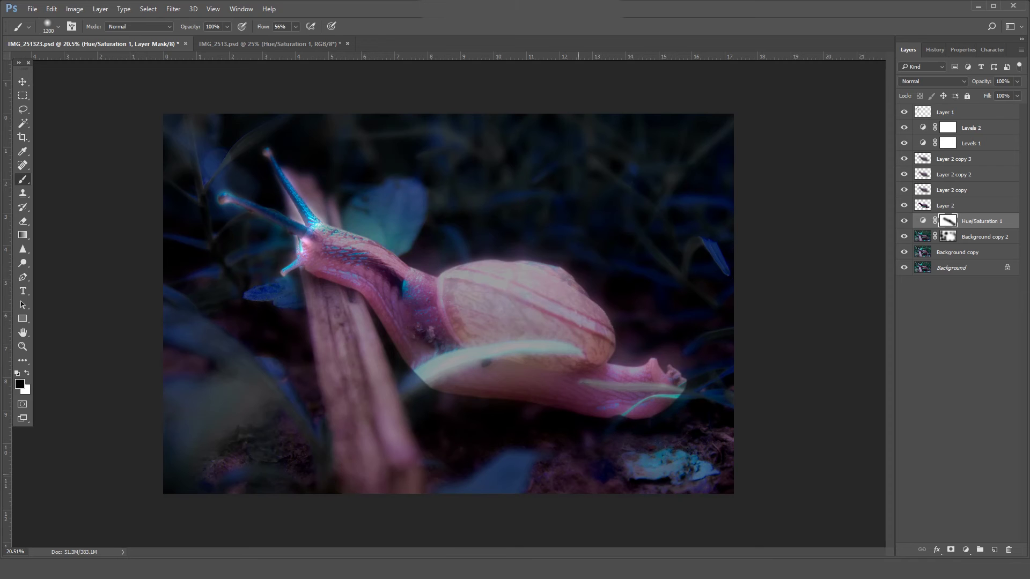
{"action": "left_click_drag", "start_coordinate": [578, 474], "coordinate": [489, 480]}
{"action": "left_click", "coordinate": [1016, 81]}
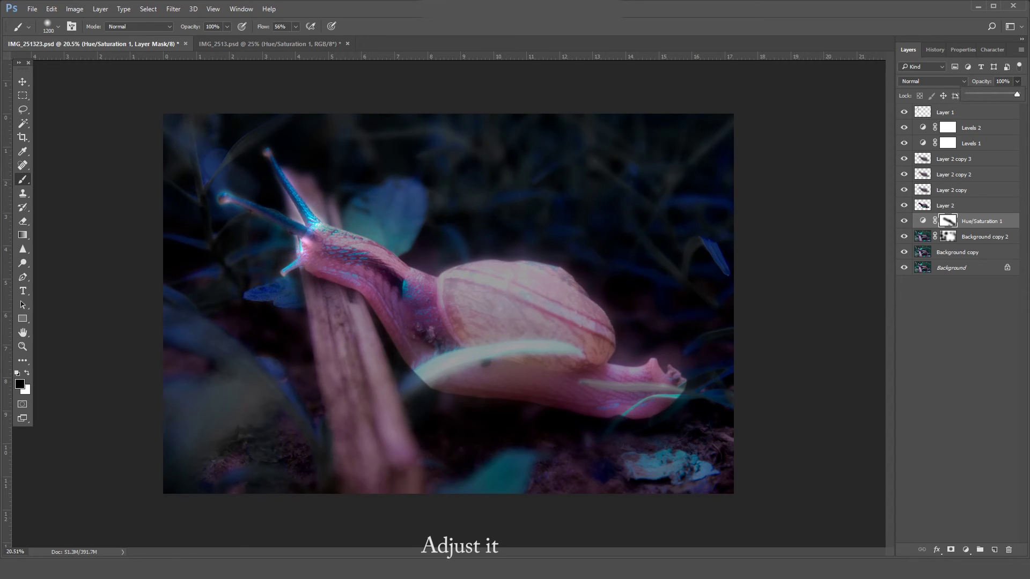
{"action": "left_click_drag", "start_coordinate": [1017, 94], "coordinate": [995, 94]}
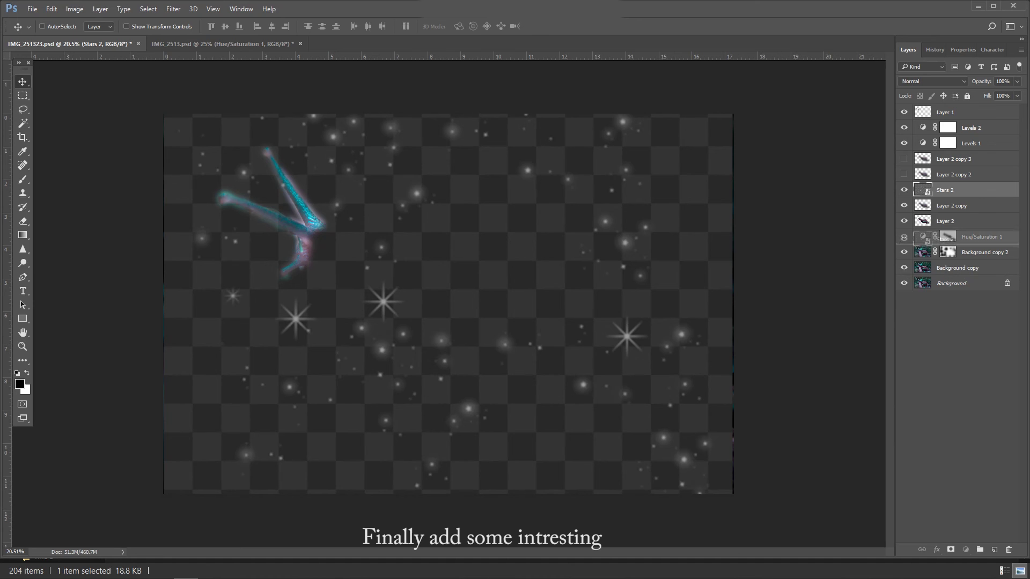
Step: Move the Stars 2 layer to the top of the layer stack and set its blend mode to Soft Light
{"action": "left_click_drag", "start_coordinate": [928, 238], "coordinate": [944, 110]}
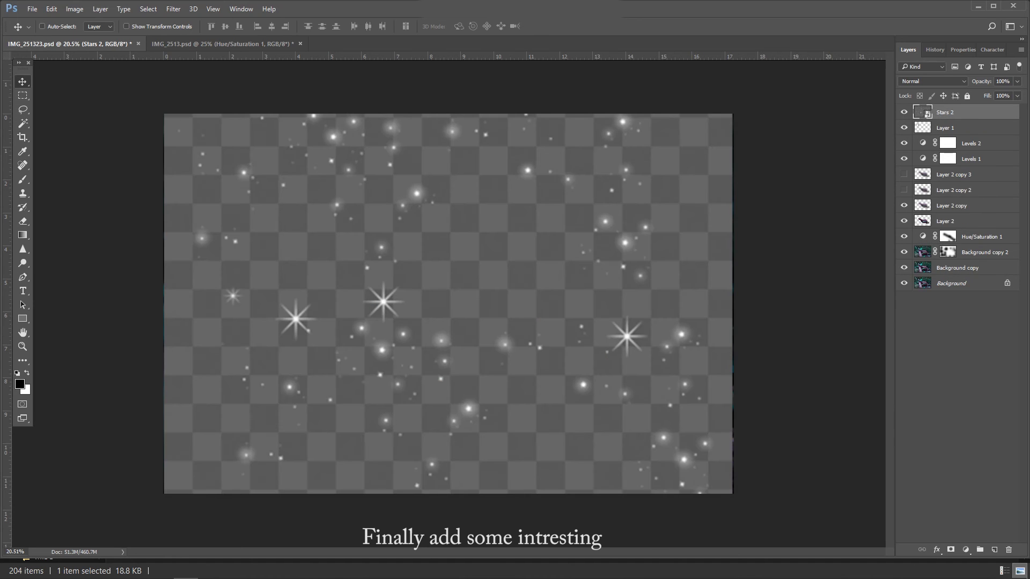
{"action": "left_click", "coordinate": [933, 81]}
{"action": "left_click", "coordinate": [916, 220]}
Step: Shift the Stars 2 layer slightly down and to the right over the snail image
{"action": "left_click_drag", "start_coordinate": [627, 192], "coordinate": [635, 201]}
{"action": "key", "text": "ctrl+t"}
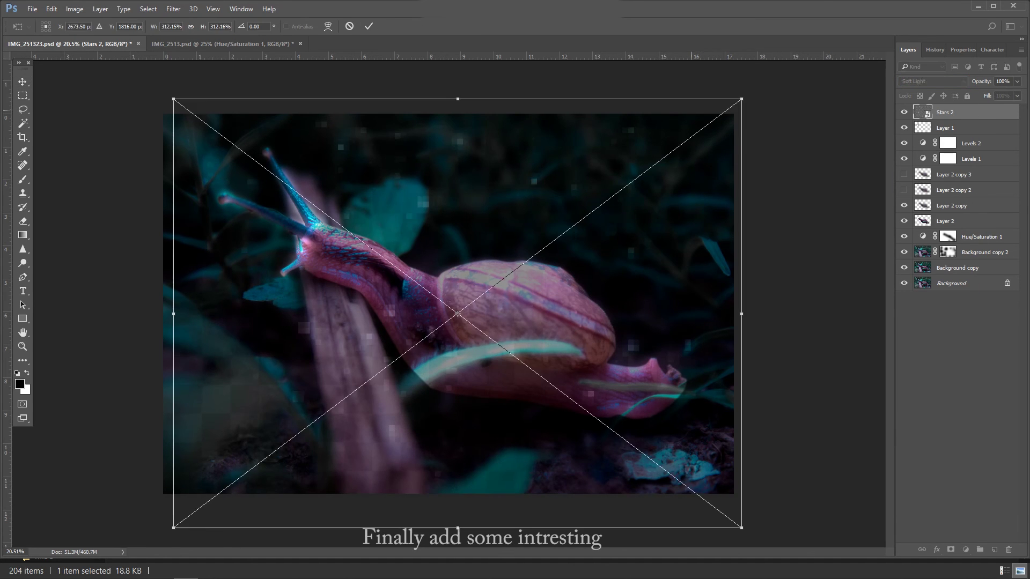
{"action": "key", "text": "Return"}
Step: Open the blend mode choices for the Stars 2 layer
{"action": "left_click", "coordinate": [933, 81]}
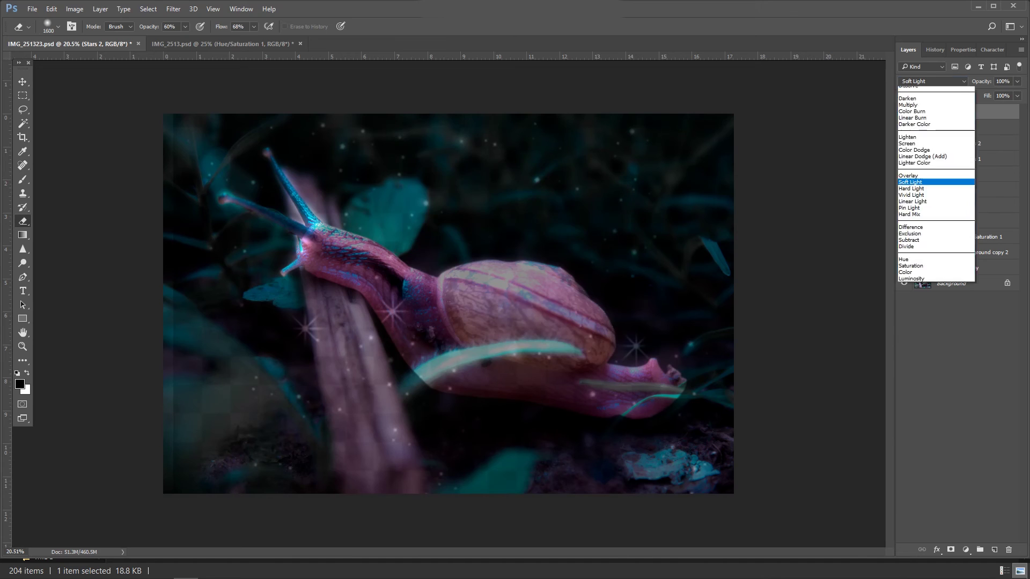